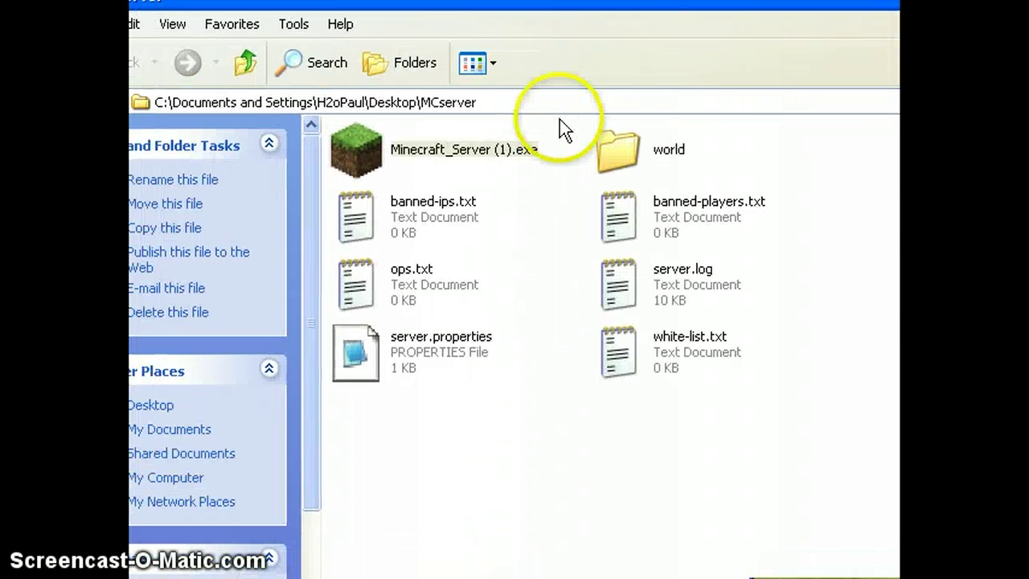
# - Run Minecraft_Server (1).exe from the MCserver folder, accepting the security warning about its unknown publisher
pyautogui.doubleClick(463, 160)
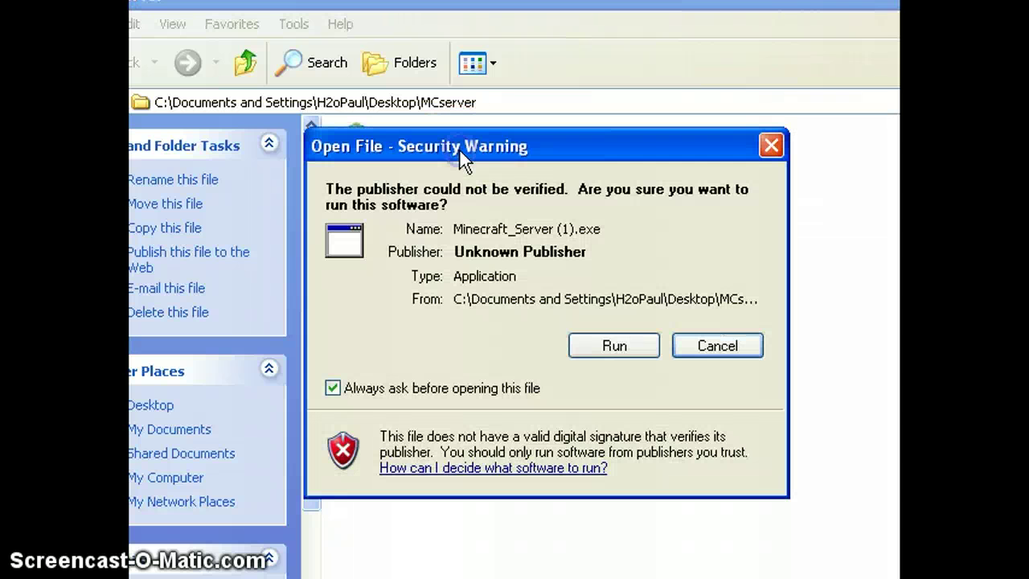
pyautogui.click(612, 352)
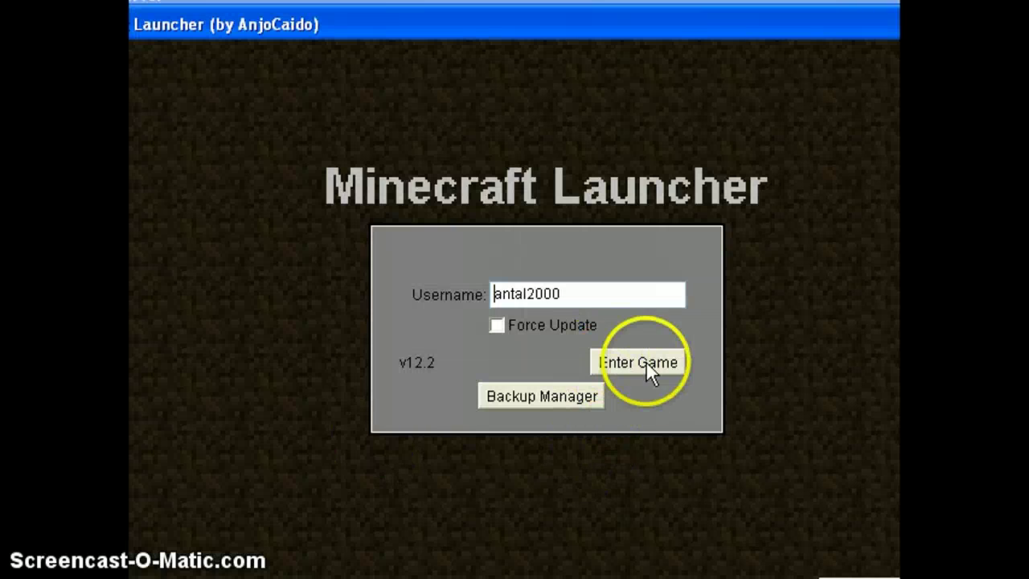
# - Enter the game from the Minecraft launcher, join the multiplayer server named Minecraft Server and walk forward in its world
pyautogui.click(645, 363)
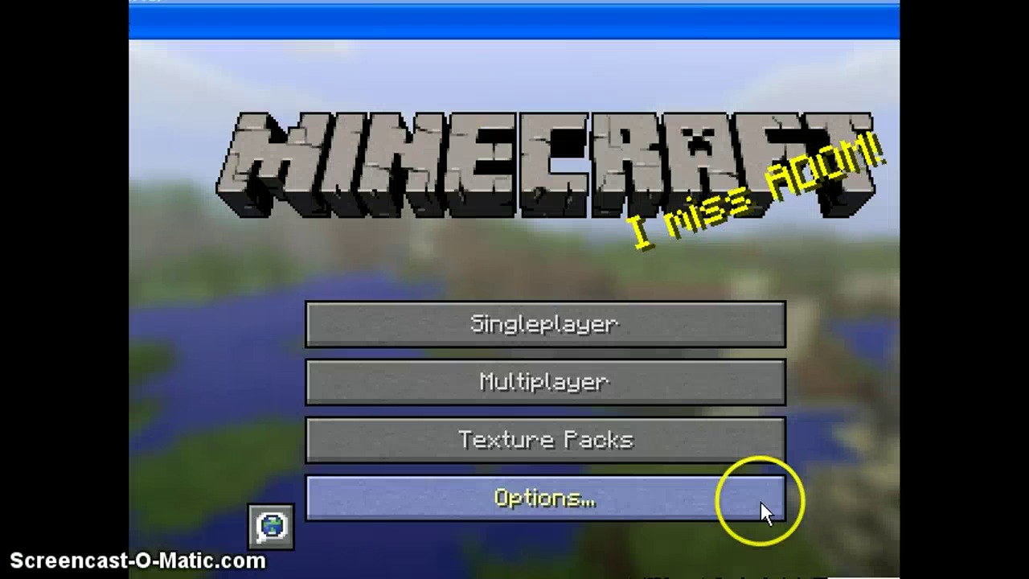
pyautogui.click(697, 379)
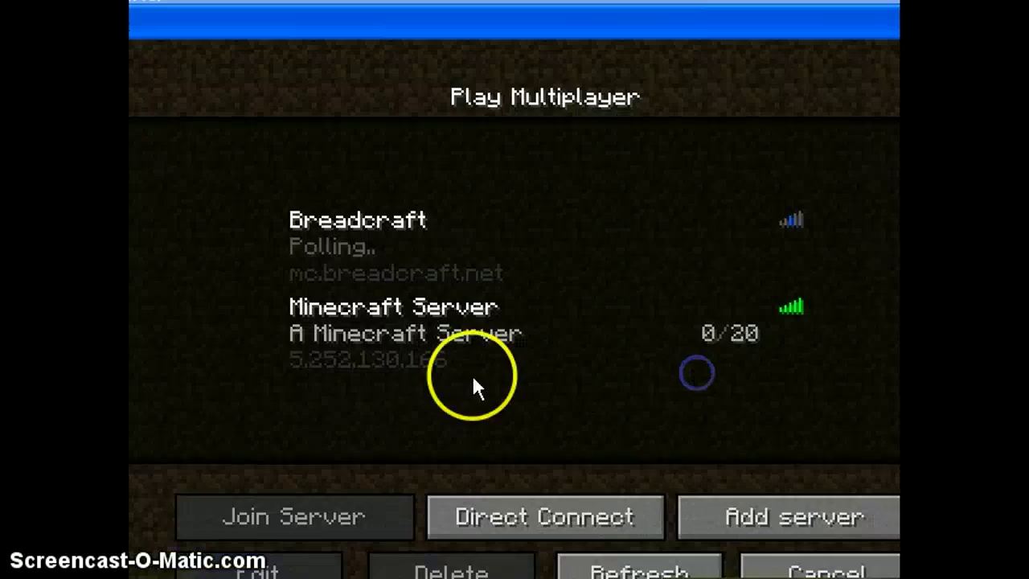
pyautogui.doubleClick(404, 342)
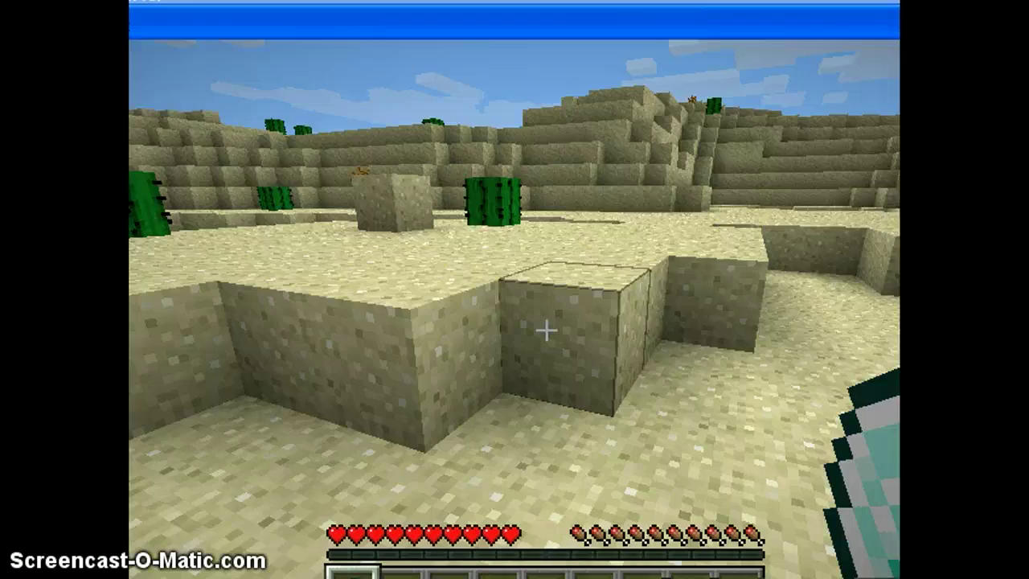
pyautogui.click(611, 350)
pyautogui.press('w')
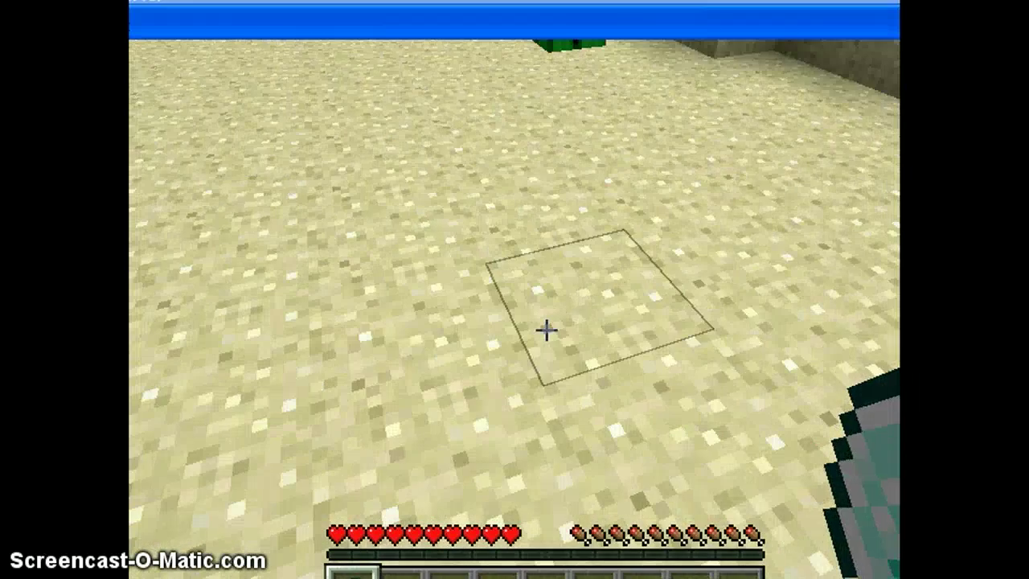
# - Switch to the Minecraft server console and give the logged-in player item 264 with the give command
pyautogui.hotkey('alt', 'Tab')
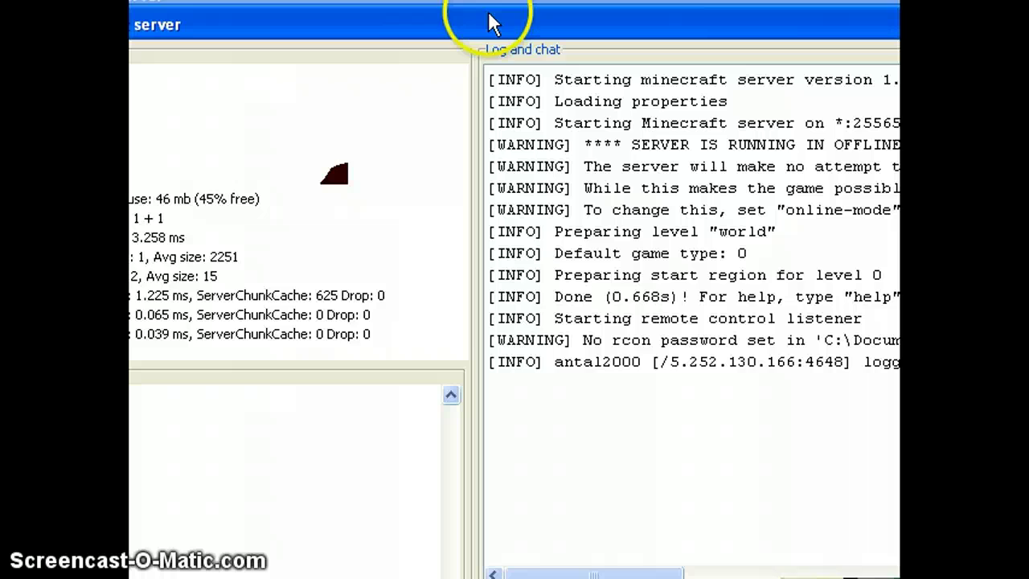
pyautogui.click(442, 522)
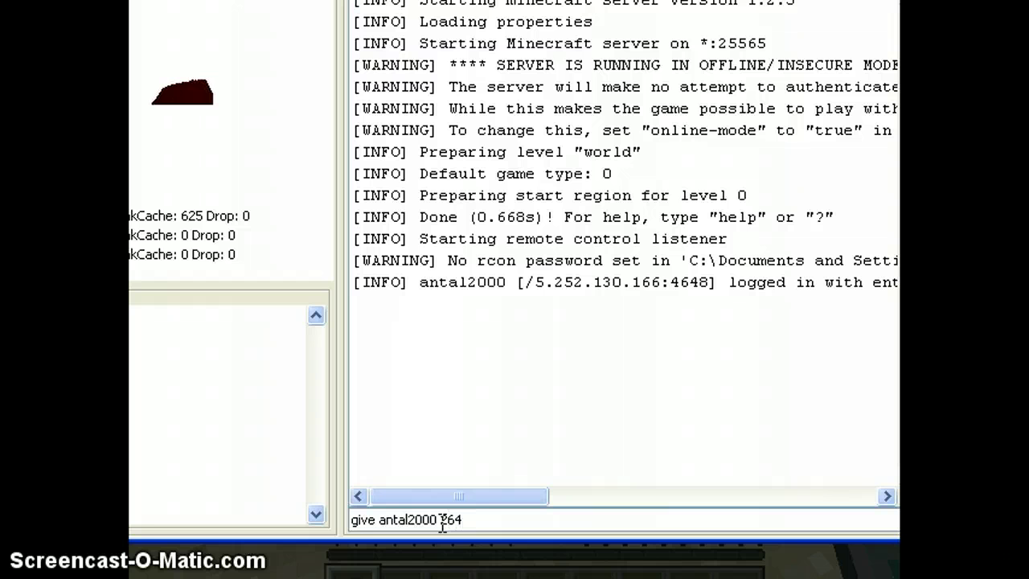
pyautogui.press('Return')
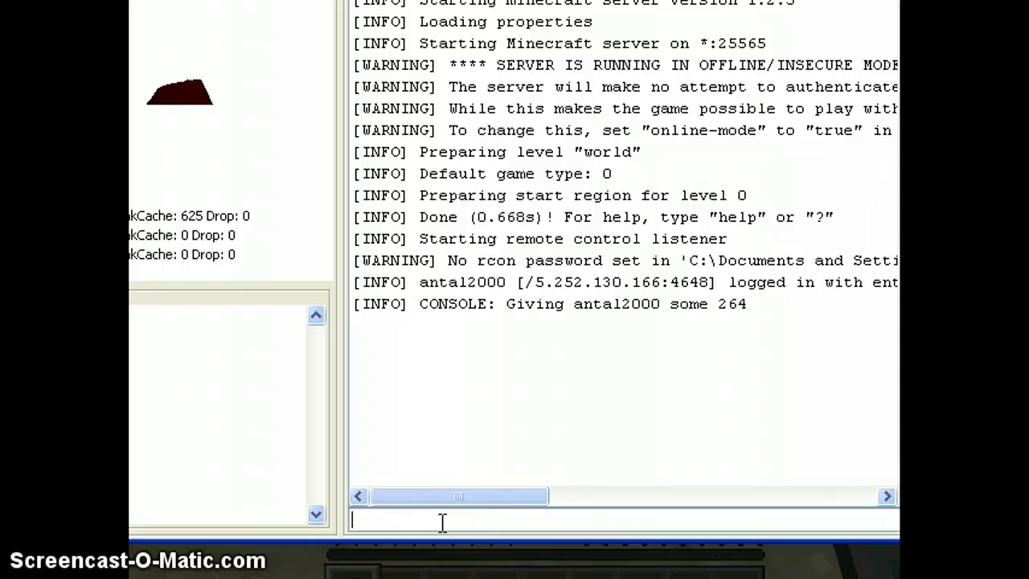
# - Switch back to the game, resume play and check the player's inventory for the given item
pyautogui.click(459, 547)
pyautogui.click(571, 398)
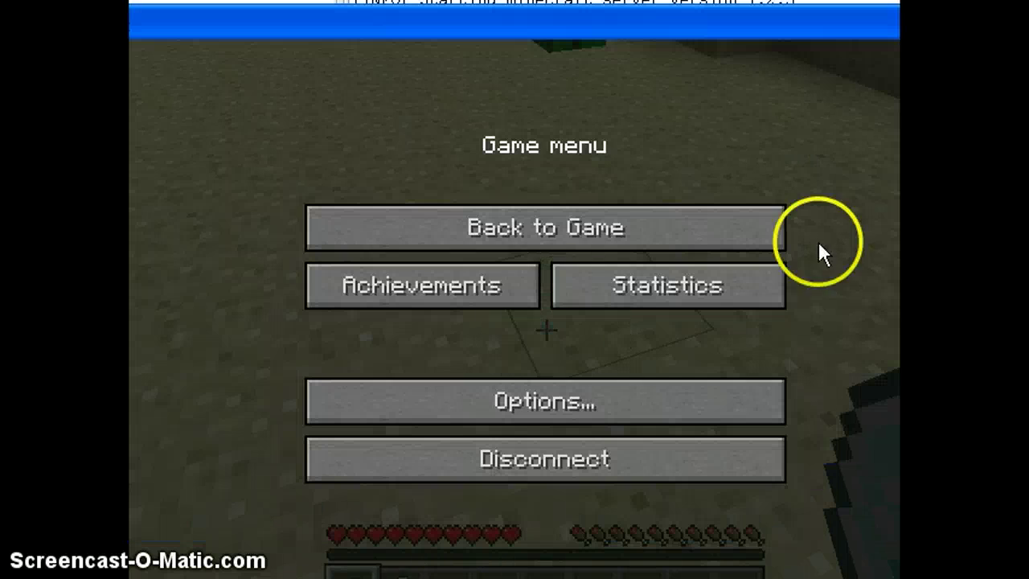
pyautogui.click(768, 226)
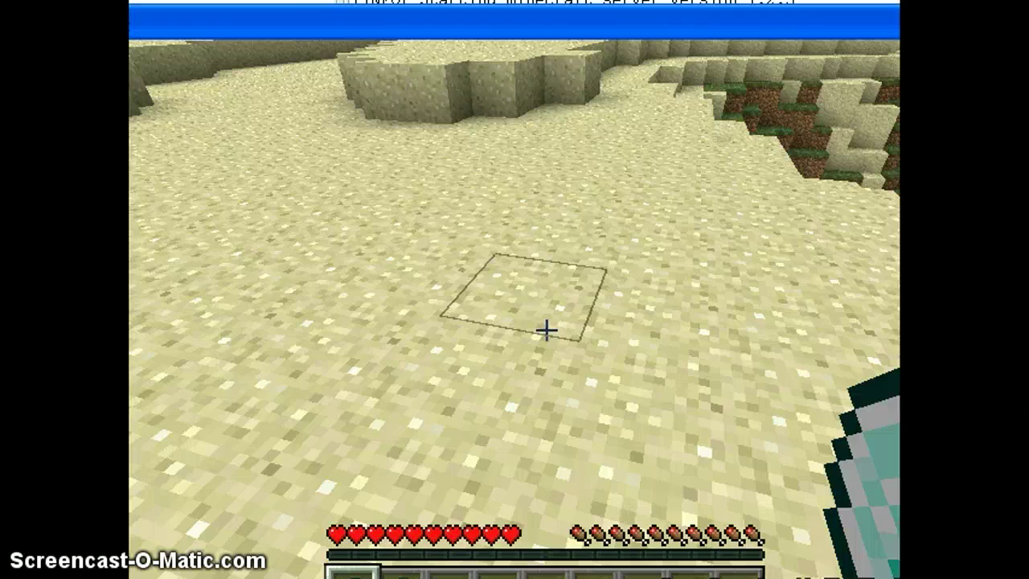
pyautogui.press('e')
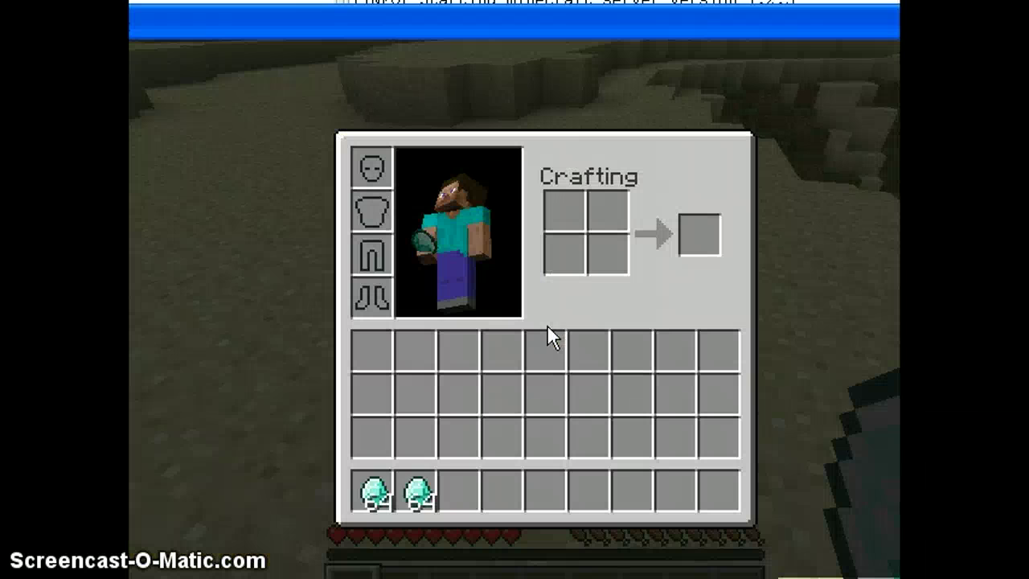
pyautogui.press('e')
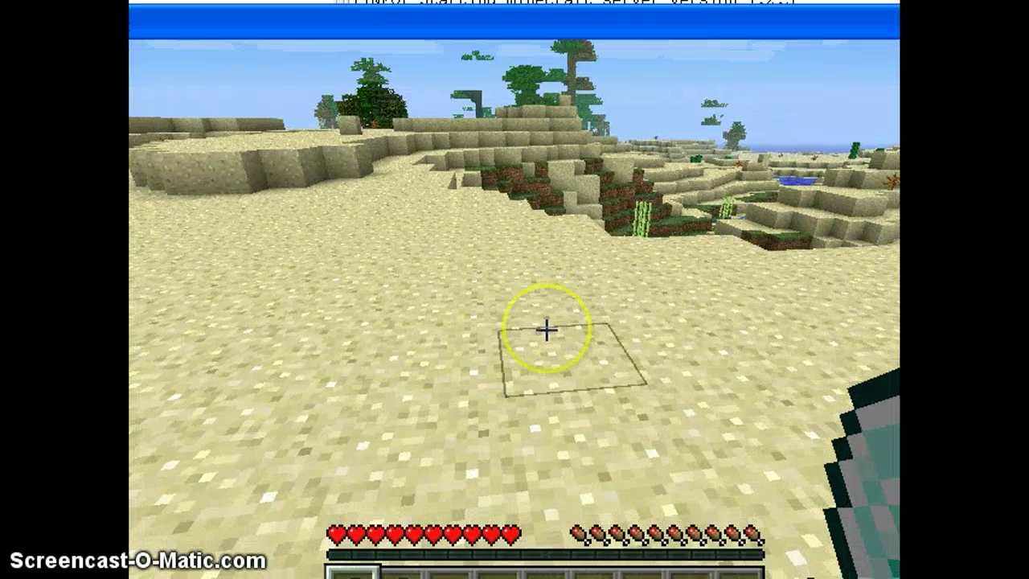
# - Switch to the server console and list the available console commands with the help command
pyautogui.hotkey('alt', 'Tab')
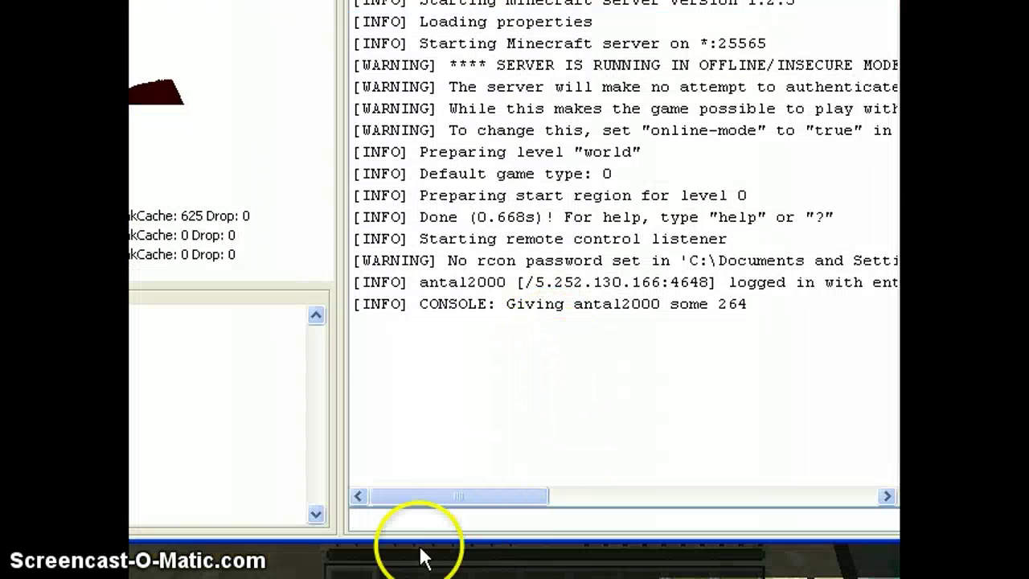
pyautogui.click(550, 503)
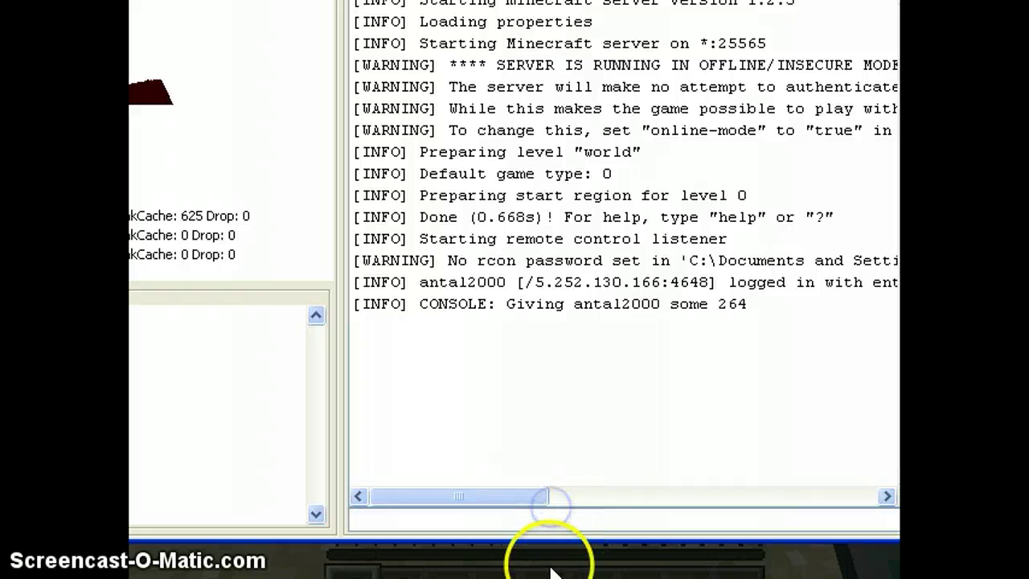
pyautogui.press('Return')
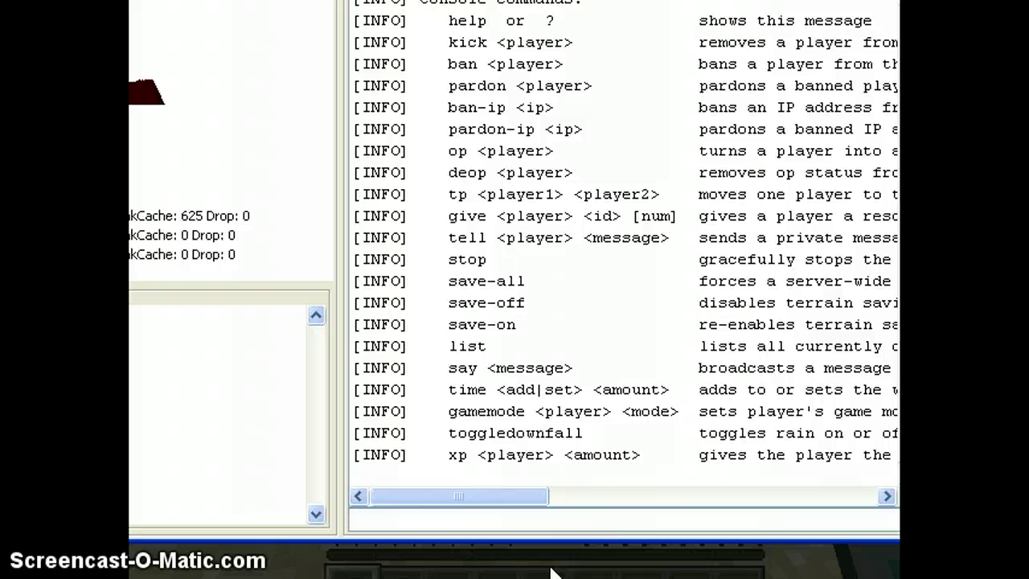
# - Give the logged-in player 1000000 experience with the xp command in the server console
pyautogui.click(501, 498)
pyautogui.write('xp')
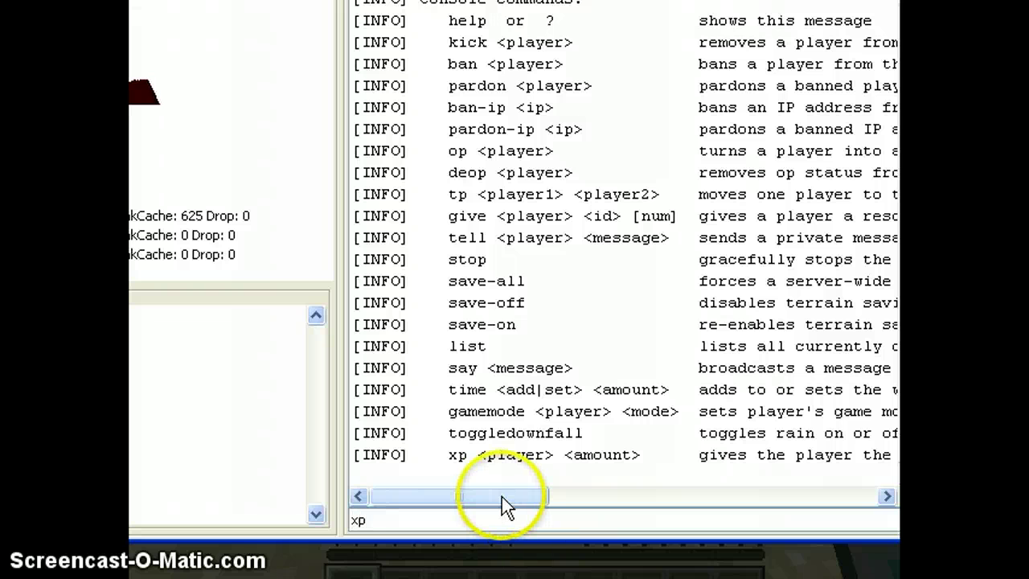
pyautogui.write(' antal2000')
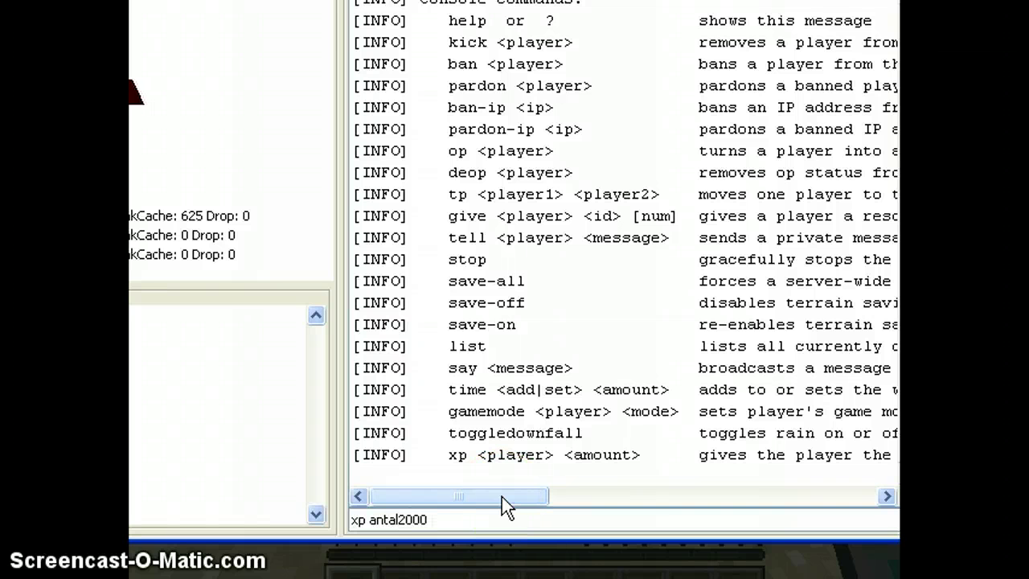
pyautogui.write(' 1000000')
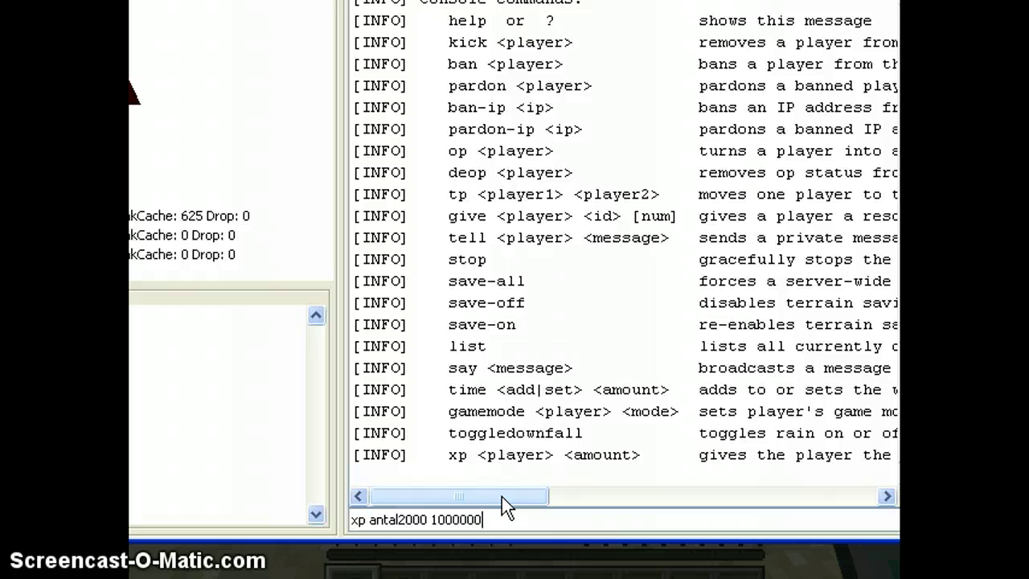
pyautogui.press('Return')
# - Switch back to the game, resume play and check the experience level while moving forward
pyautogui.hotkey('alt', 'Tab')
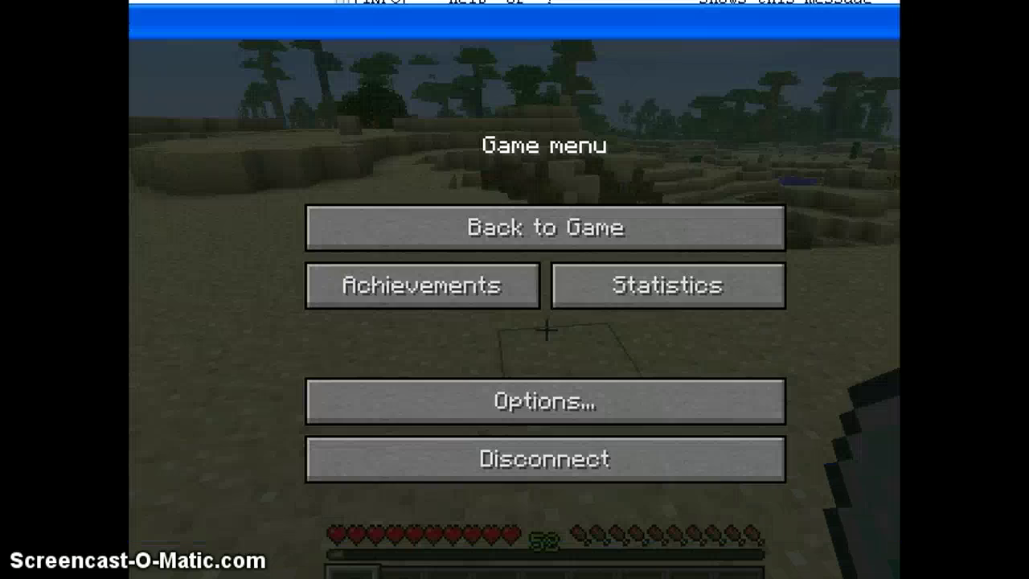
pyautogui.click(545, 227)
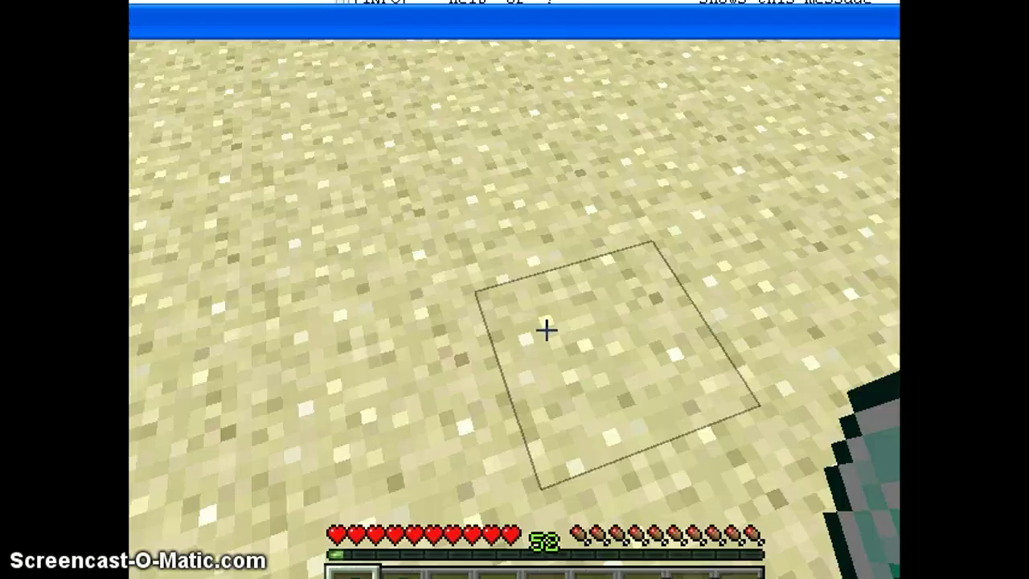
pyautogui.press('w')
pyautogui.press('space')
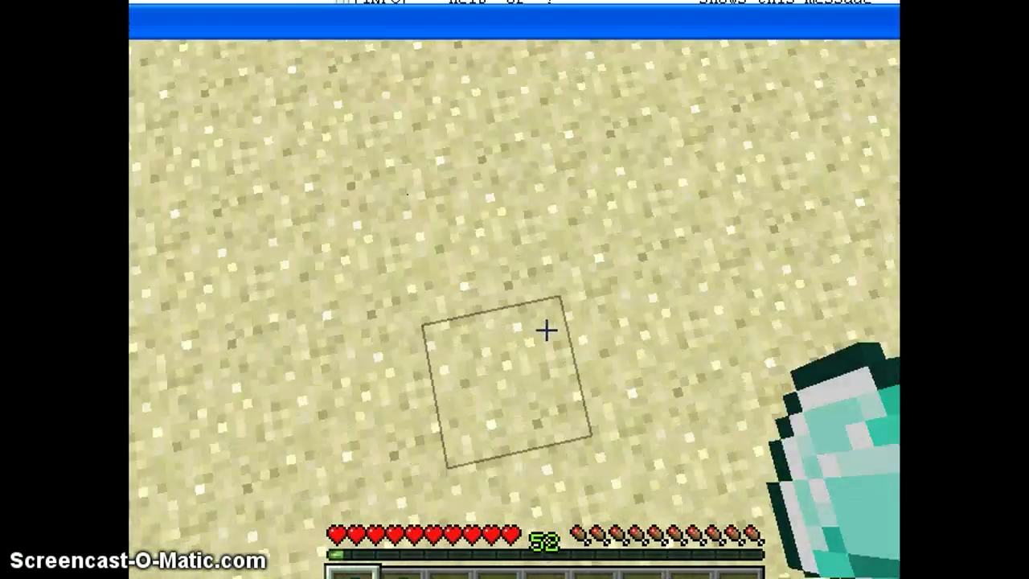
# - Walk across the desert past the cactus towards the river, hitting blocks along the way
pyautogui.press('w')
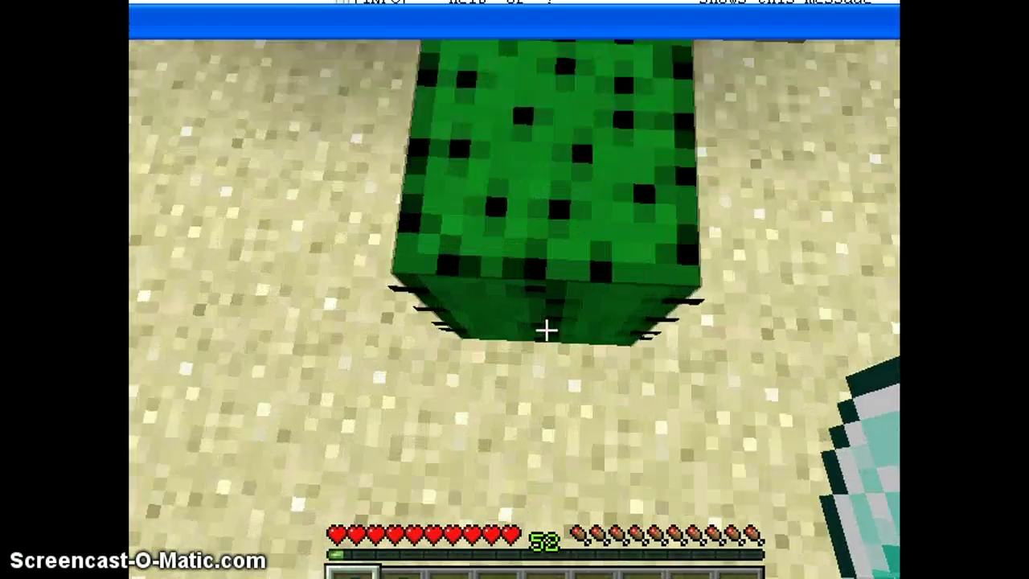
pyautogui.click(546, 330)
pyautogui.click(545, 329)
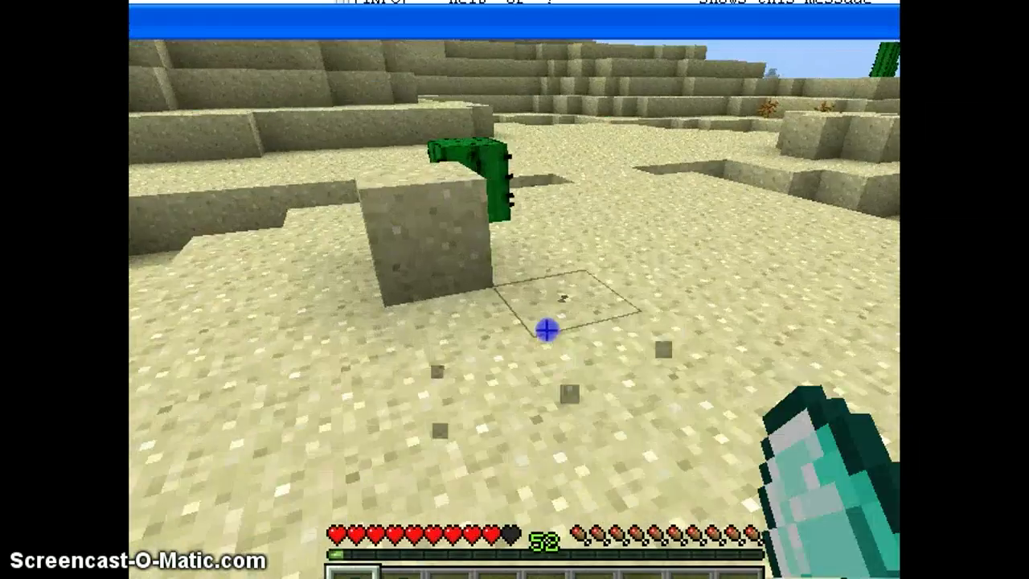
pyautogui.press('w')
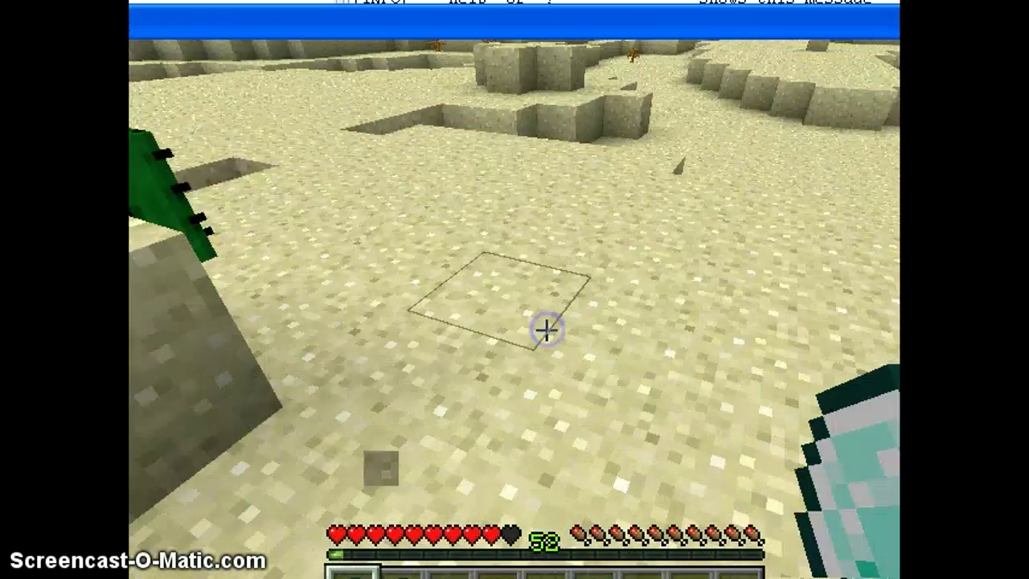
pyautogui.click(546, 330)
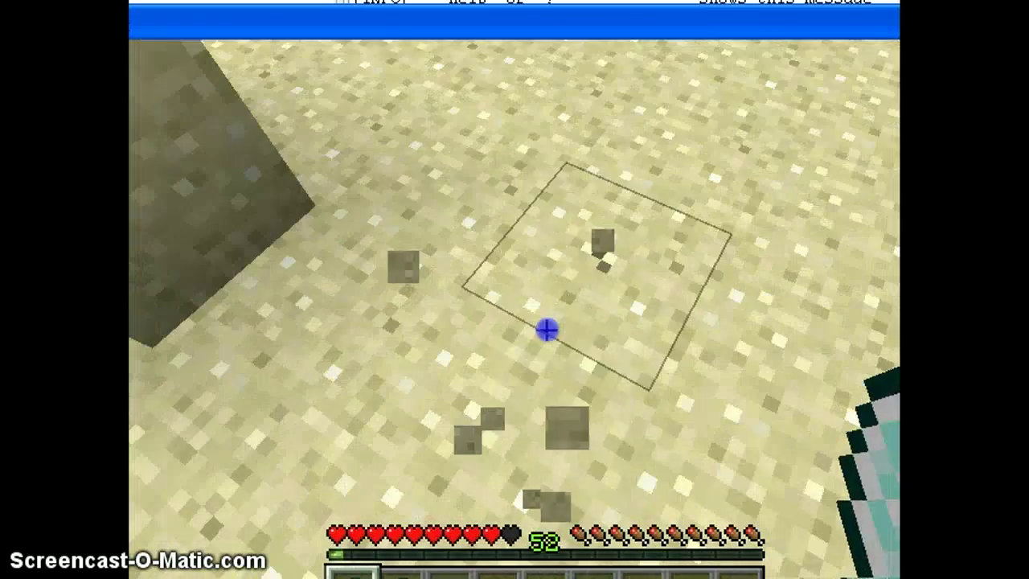
pyautogui.click(546, 330)
pyautogui.press('w')
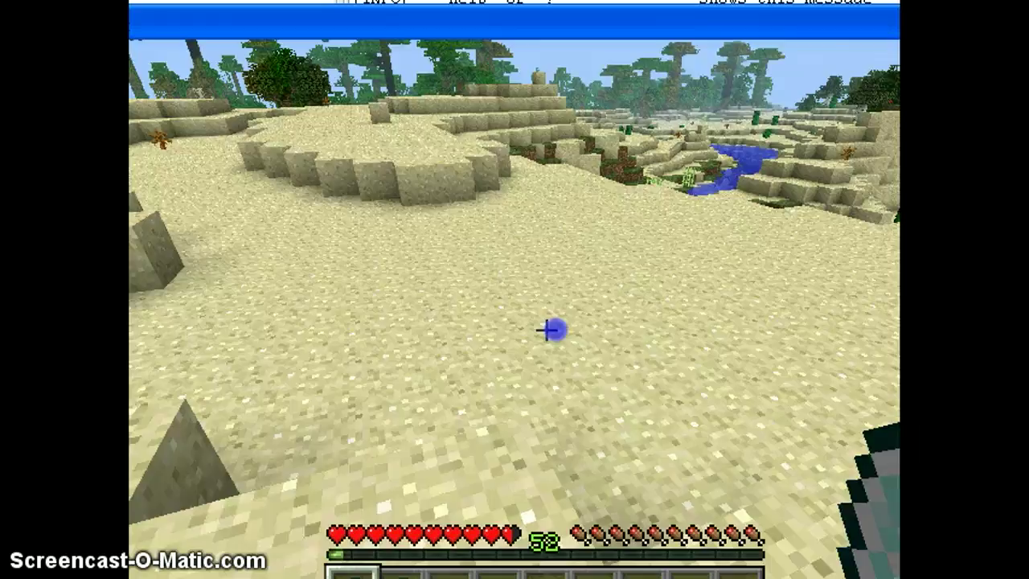
pyautogui.click(545, 329)
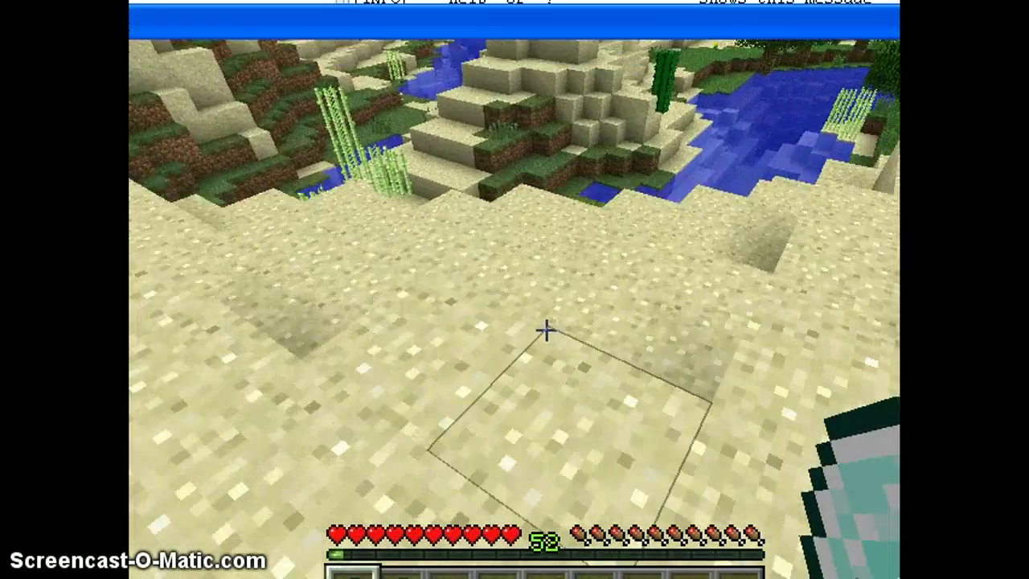
pyautogui.click(546, 329)
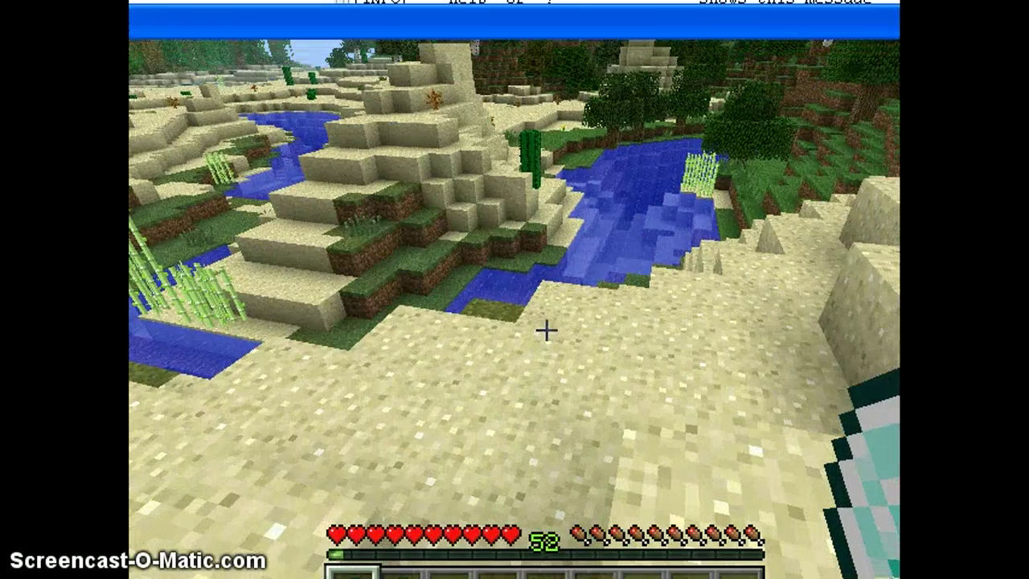
# - Switch to the server console and broadcast an insulting chat message to all players with the say command
pyautogui.hotkey('alt', 'Tab')
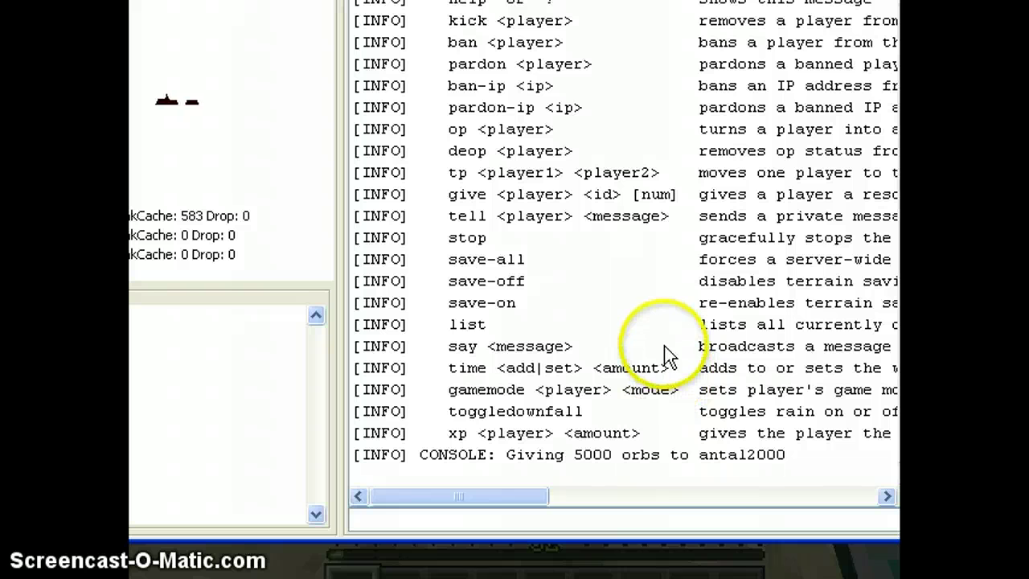
pyautogui.click(631, 524)
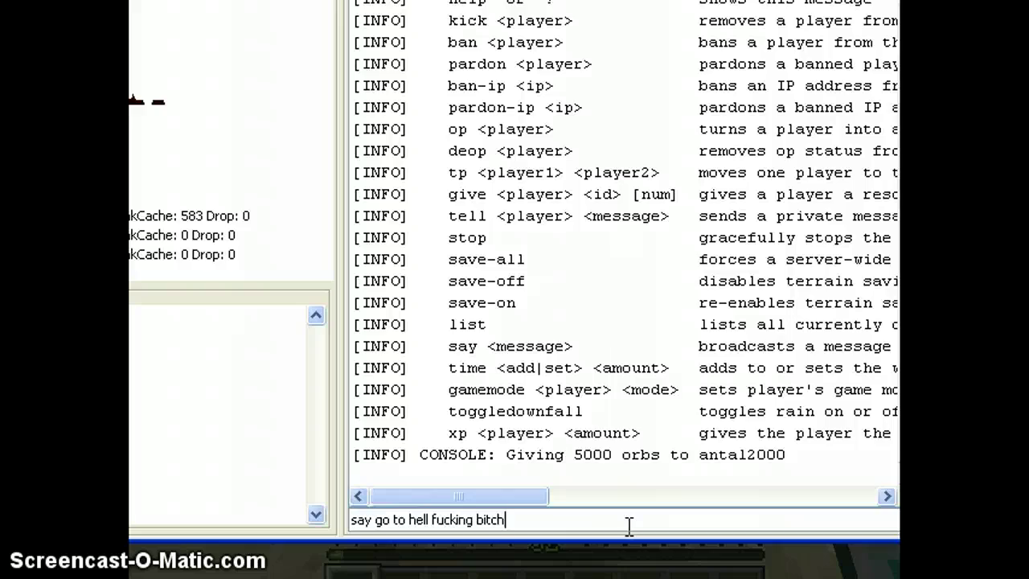
pyautogui.press('Return')
# - Switch back to the game, resume play and check the broadcast message in the chat while walking over the sand
pyautogui.hotkey('alt', 'Tab')
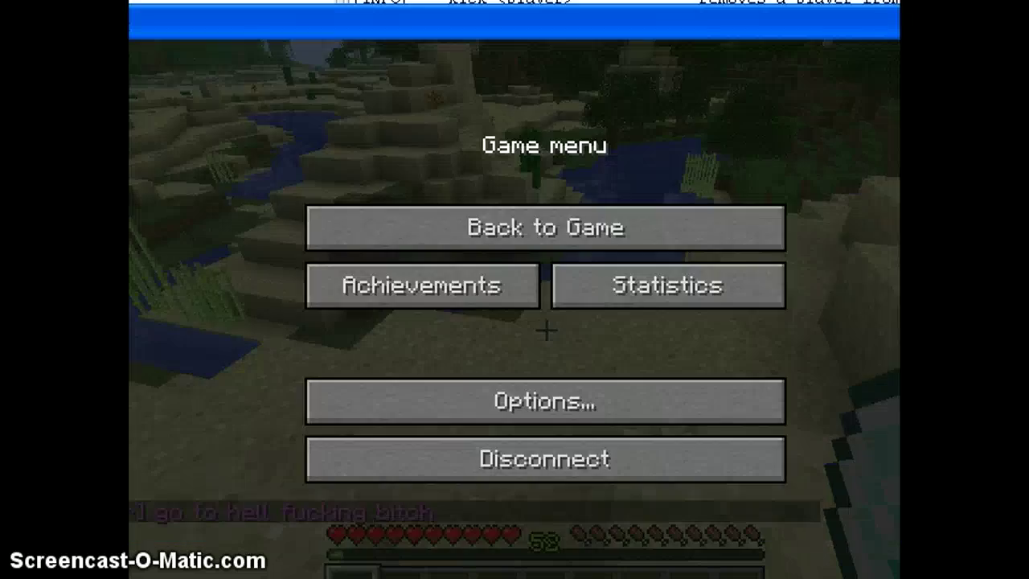
pyautogui.click(715, 240)
pyautogui.press('w')
pyautogui.press('space')
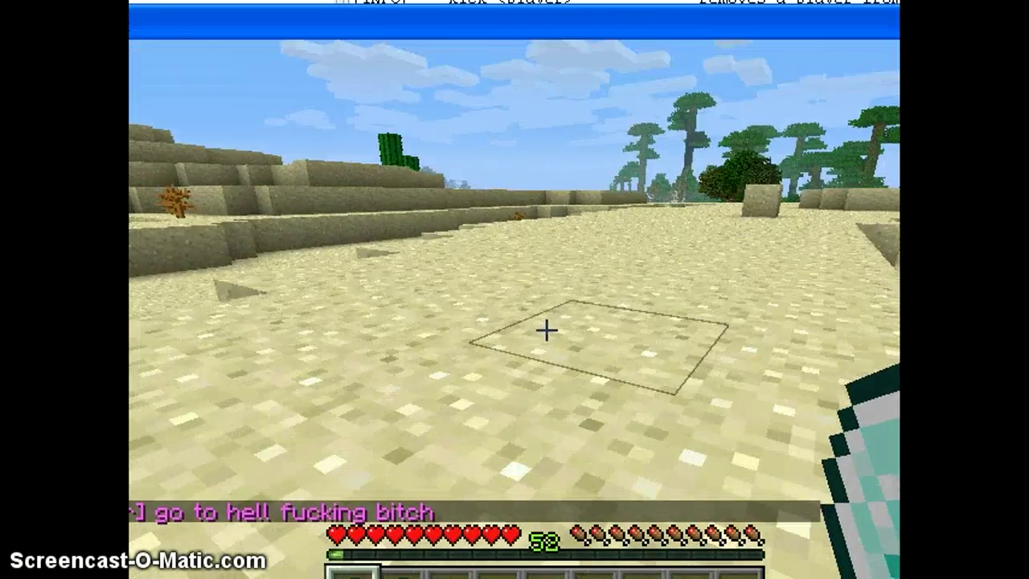
pyautogui.press('Escape')
pyautogui.click(411, 492)
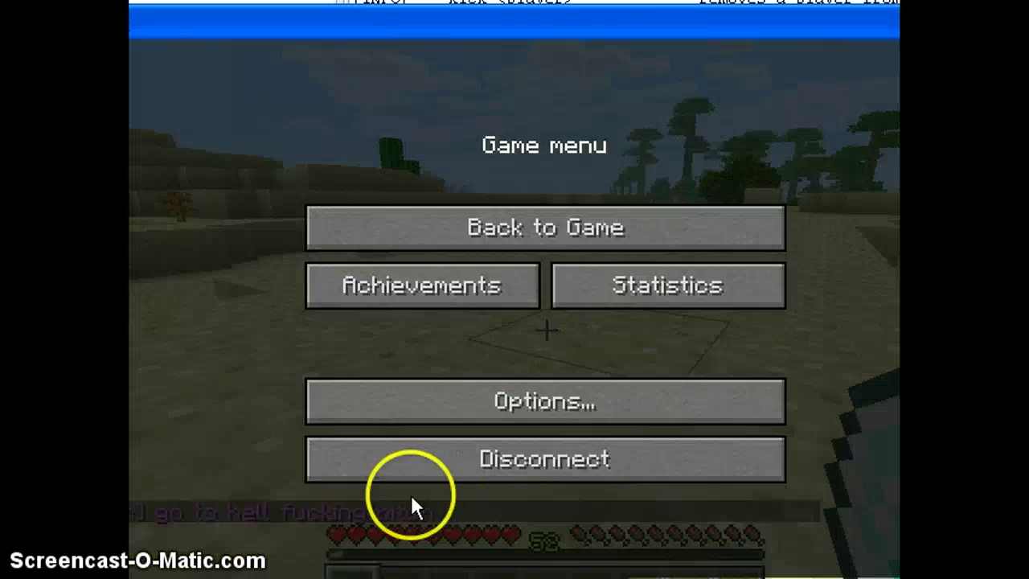
pyautogui.press('Escape')
pyautogui.press('Escape')
pyautogui.press('Escape')
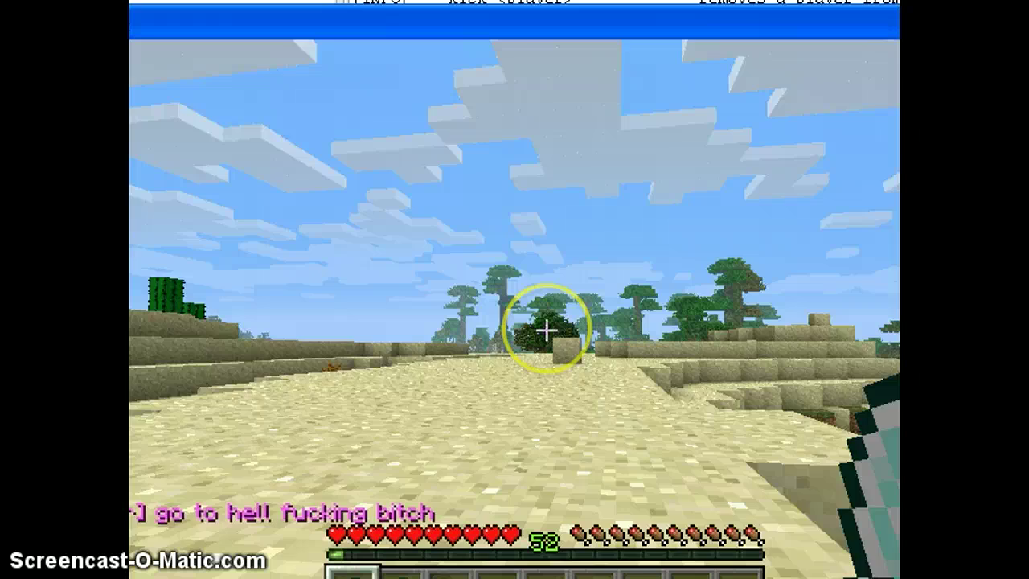
# - Switch to the server console, look through the command list and set the world time to 1000000 with the time set command
pyautogui.hotkey('alt', 'Tab')
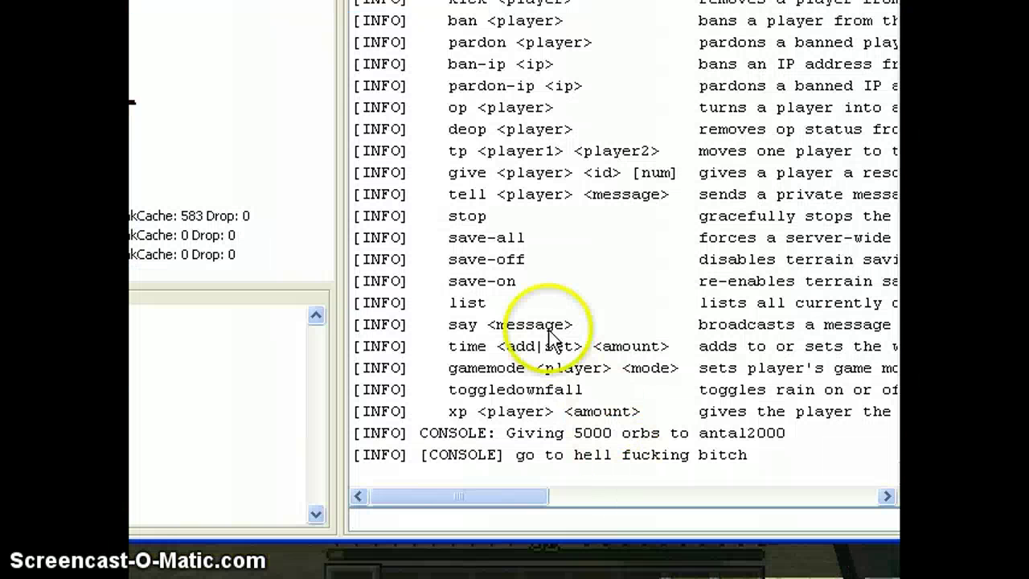
pyautogui.click(608, 517)
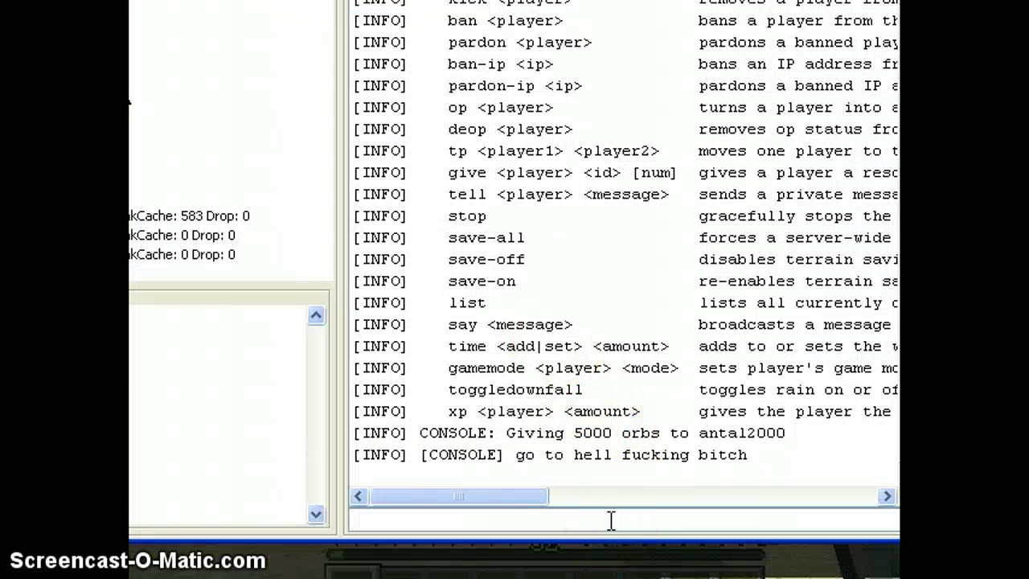
pyautogui.scroll(2, 815, 327)
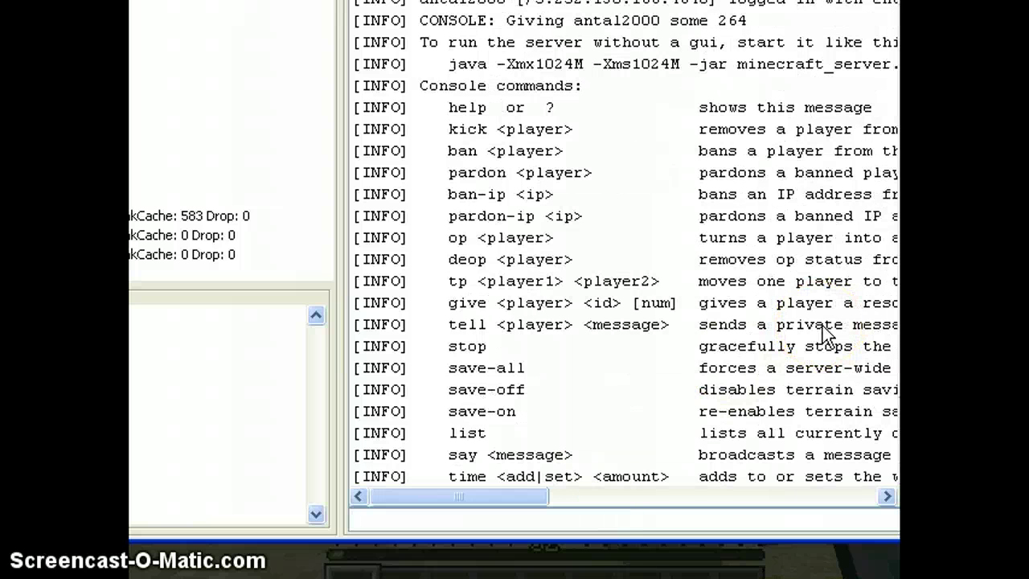
pyautogui.scroll(-2, 821, 329)
pyautogui.click(627, 457)
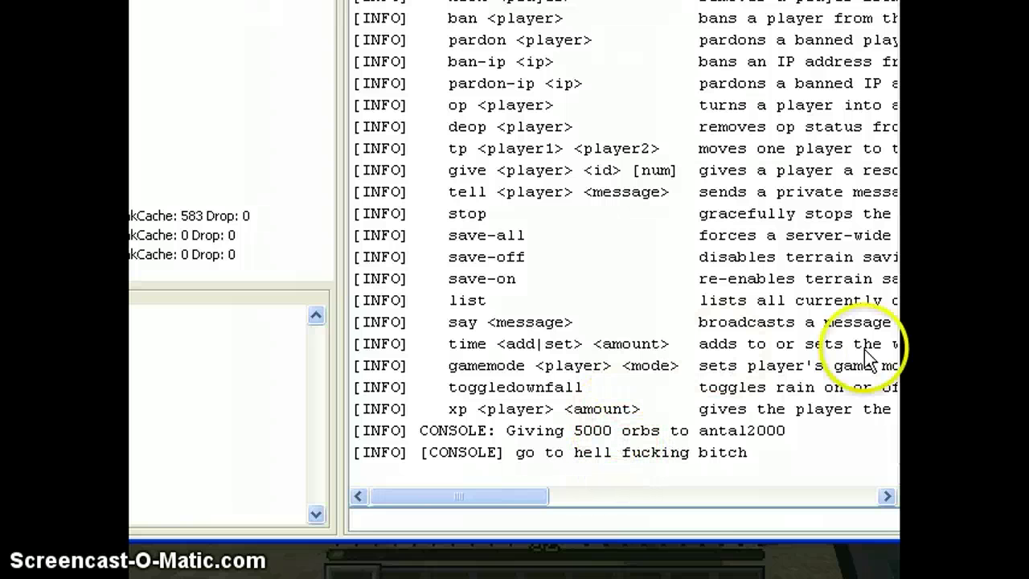
pyautogui.click(734, 528)
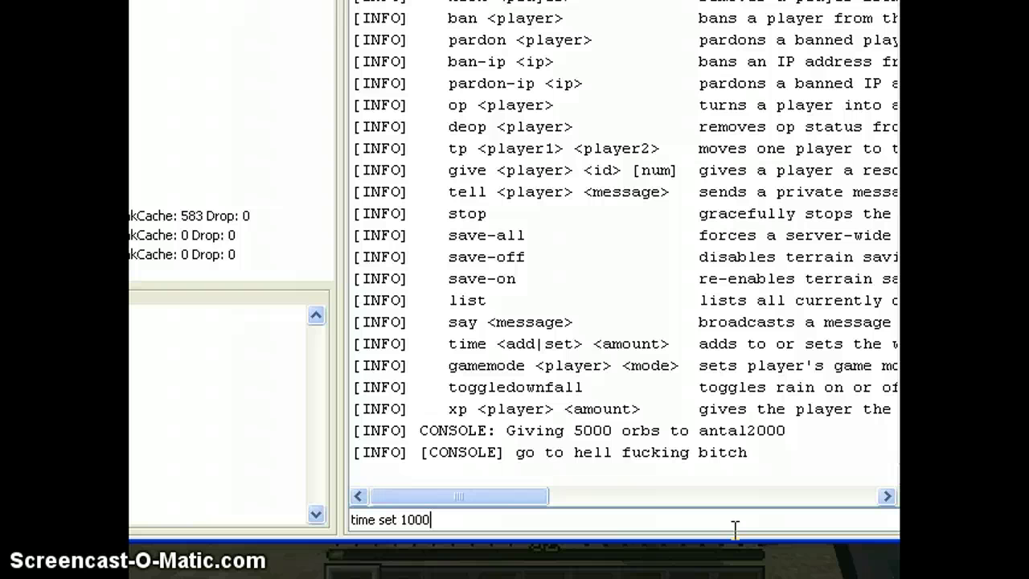
pyautogui.press('Return')
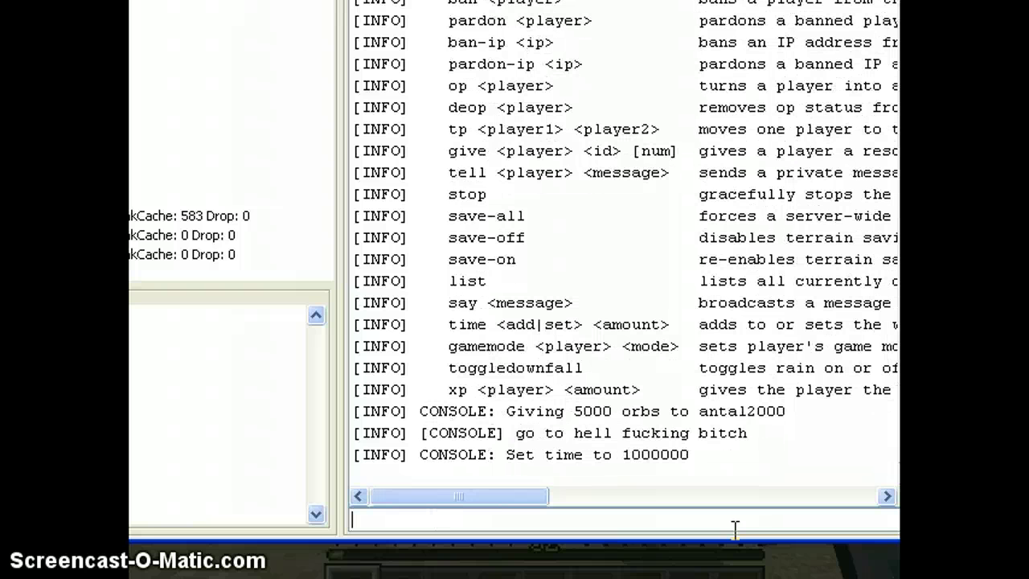
# - Switch back to the game, resume play and look around to check the time of day, then pause
pyautogui.hotkey('alt', 'Tab')
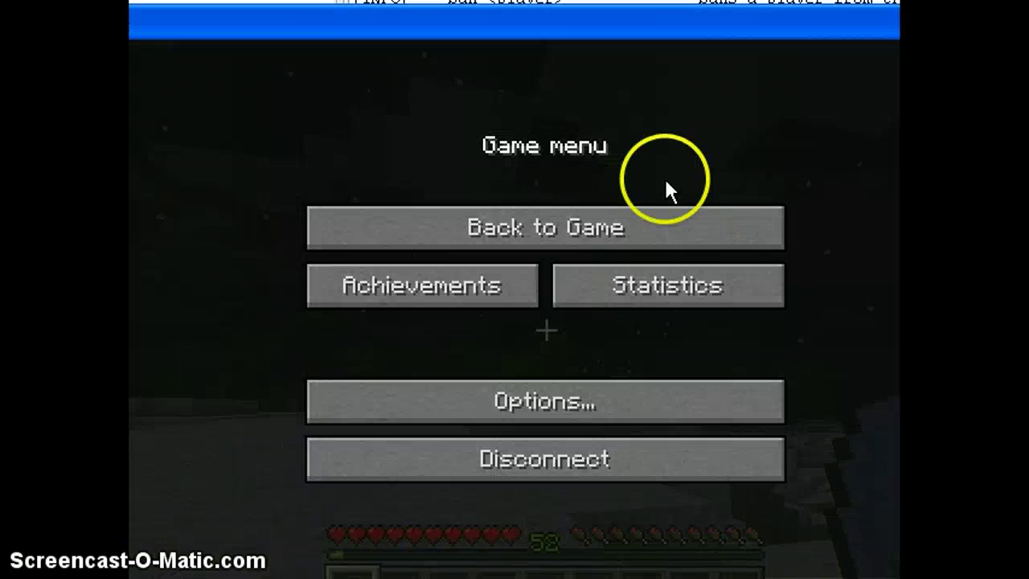
pyautogui.click(650, 213)
pyautogui.press('Escape')
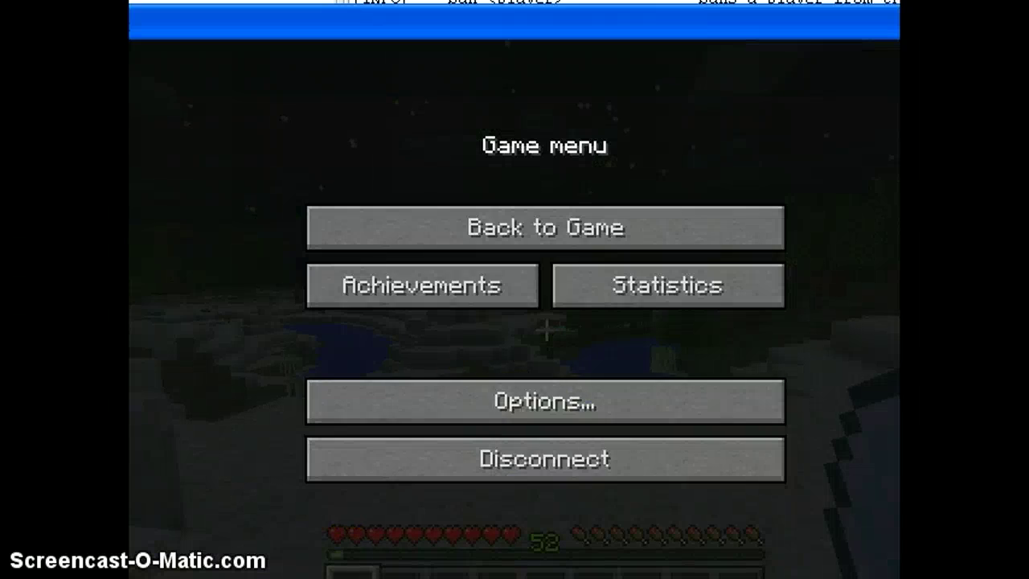
# - Switch to the server console and set the world time to 0 with the time set command
pyautogui.hotkey('alt', 'Tab')
pyautogui.click(480, 522)
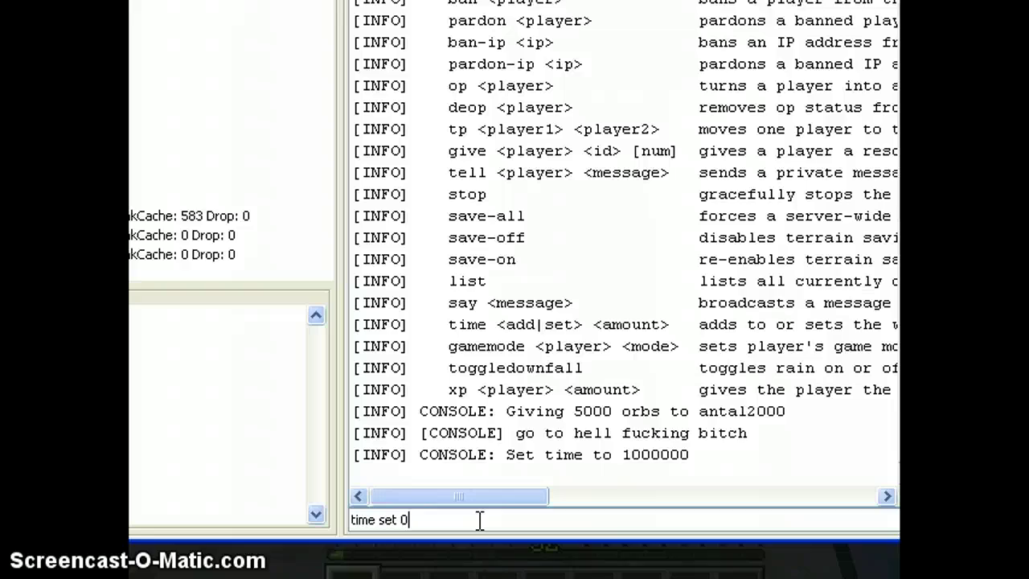
pyautogui.write('time set 0')
pyautogui.press('Return')
# - Switch back to the game, resume play and check the sky over the desert before pausing again
pyautogui.hotkey('alt', 'Tab')
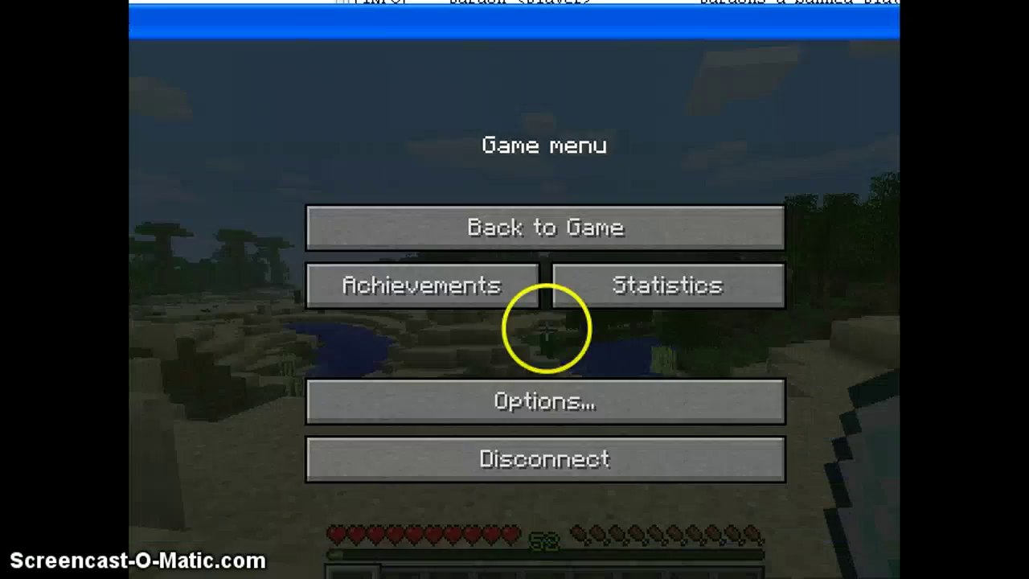
pyautogui.press('Escape')
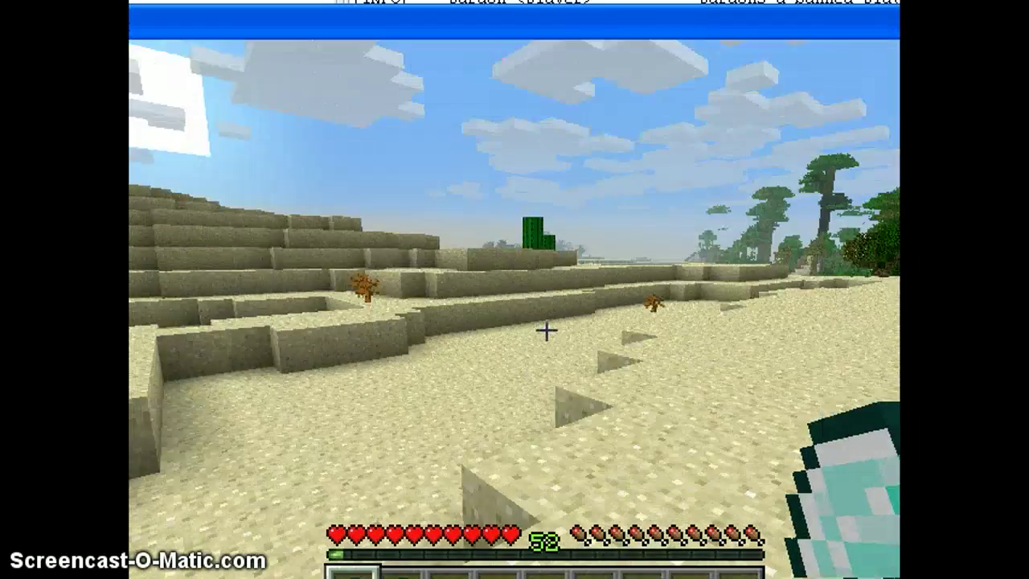
pyautogui.press('Escape')
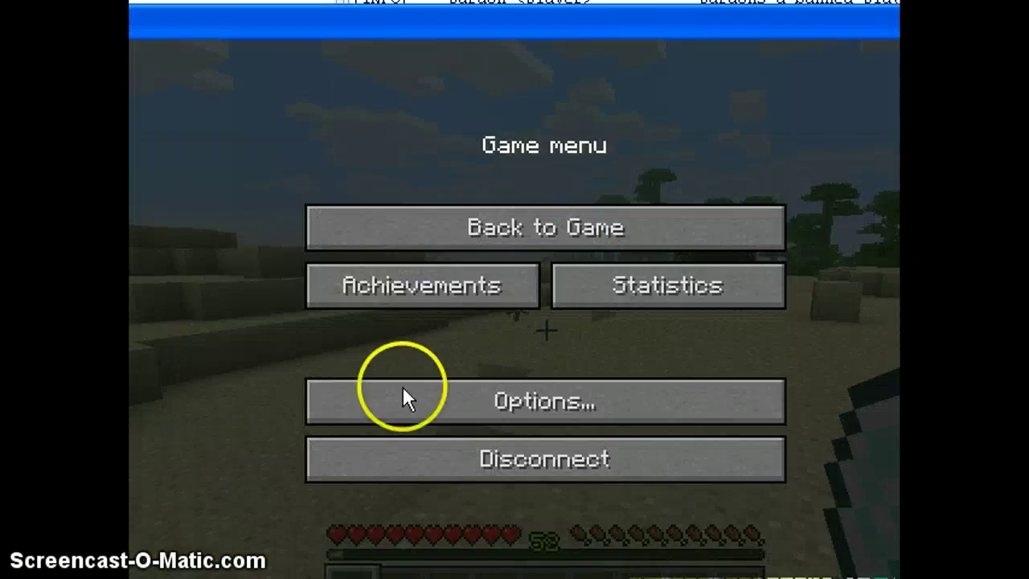
# - Switch to the server console, review the listed commands from help to xp and ready the command line for another entry
pyautogui.hotkey('alt', 'Tab')
pyautogui.click(639, 521)
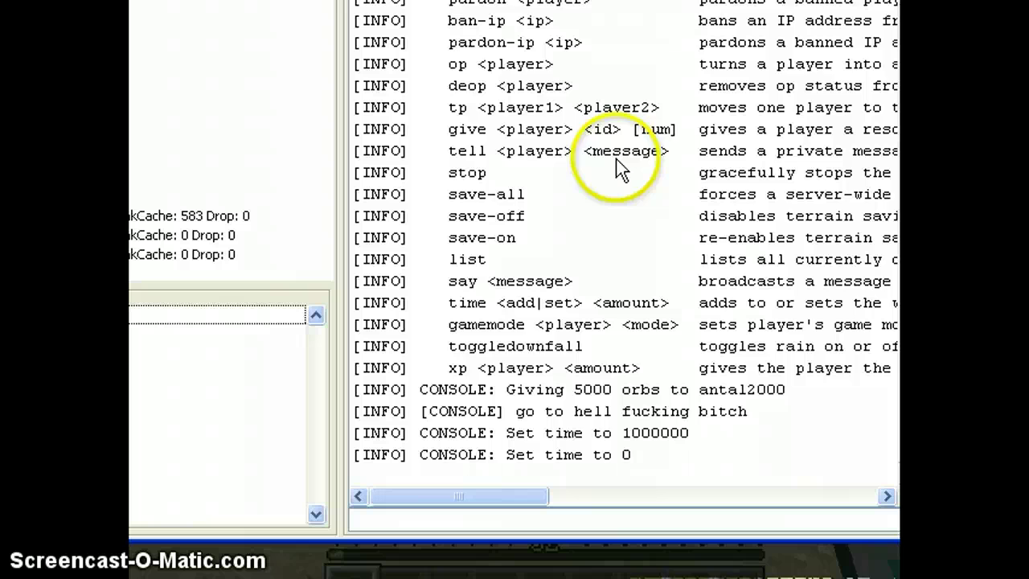
pyautogui.scroll(3, 619, 172)
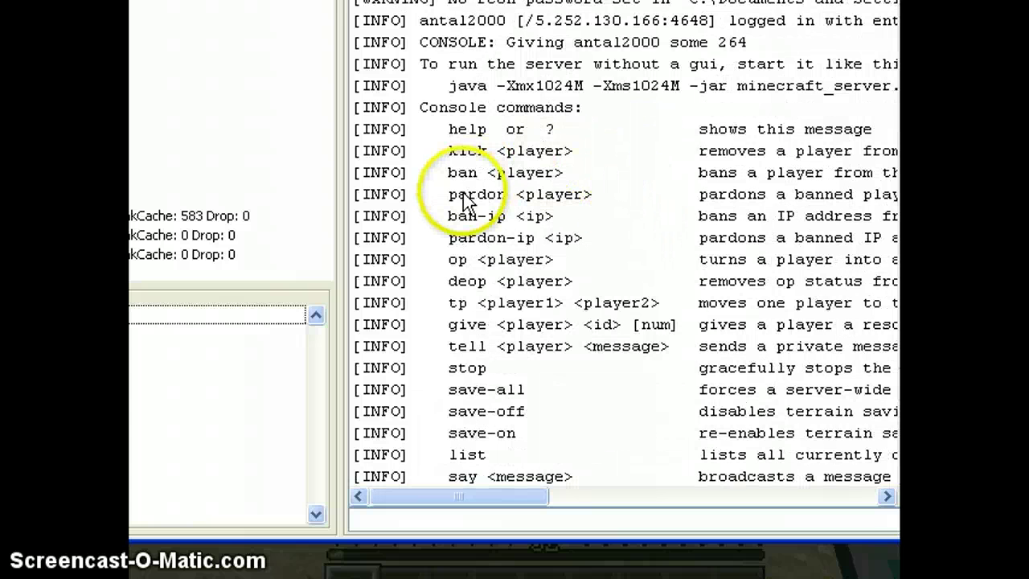
pyautogui.scroll(-3, 487, 504)
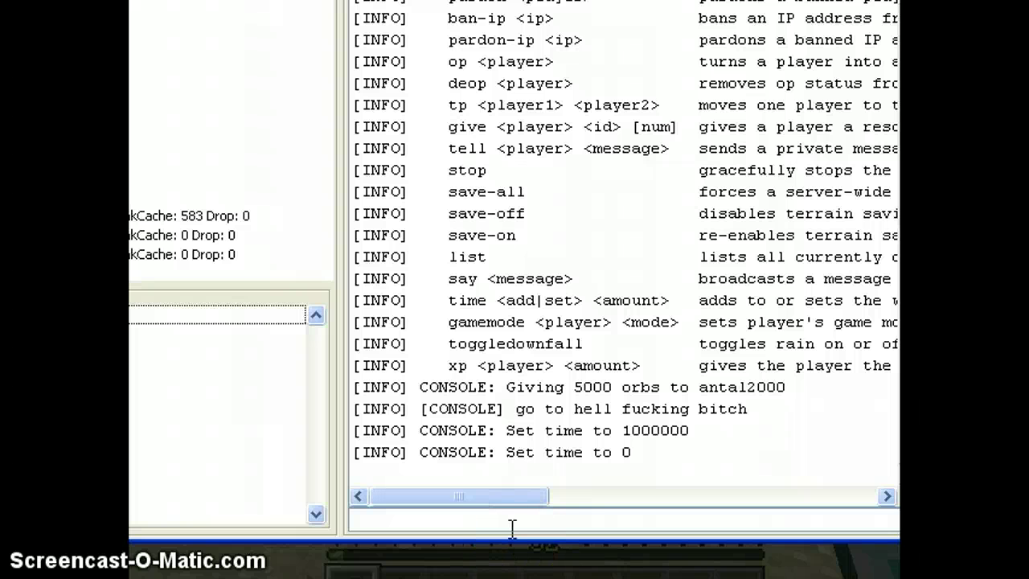
pyautogui.click(502, 518)
pyautogui.click(502, 518)
pyautogui.click(502, 519)
pyautogui.click(480, 519)
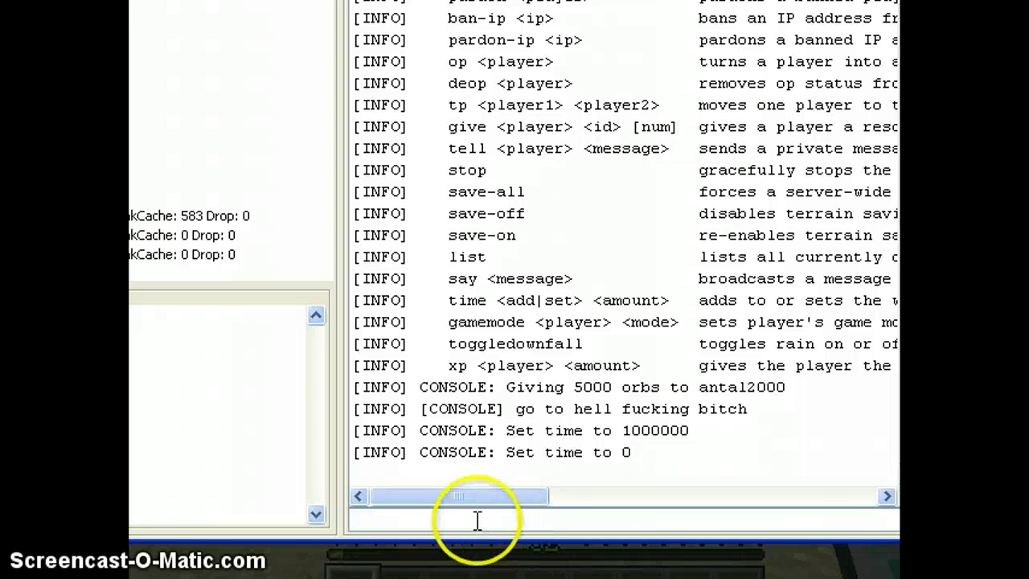
pyautogui.click(537, 519)
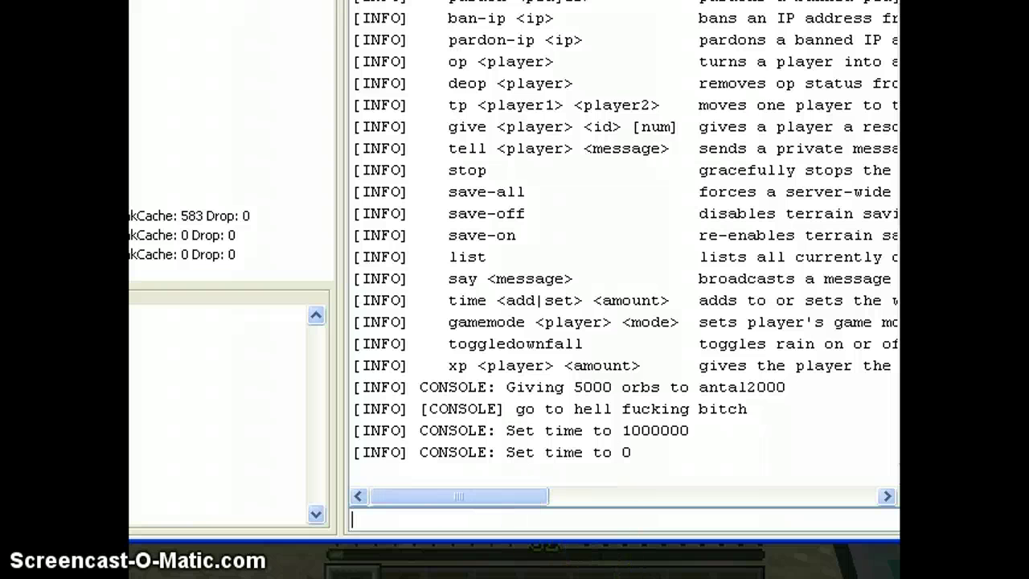